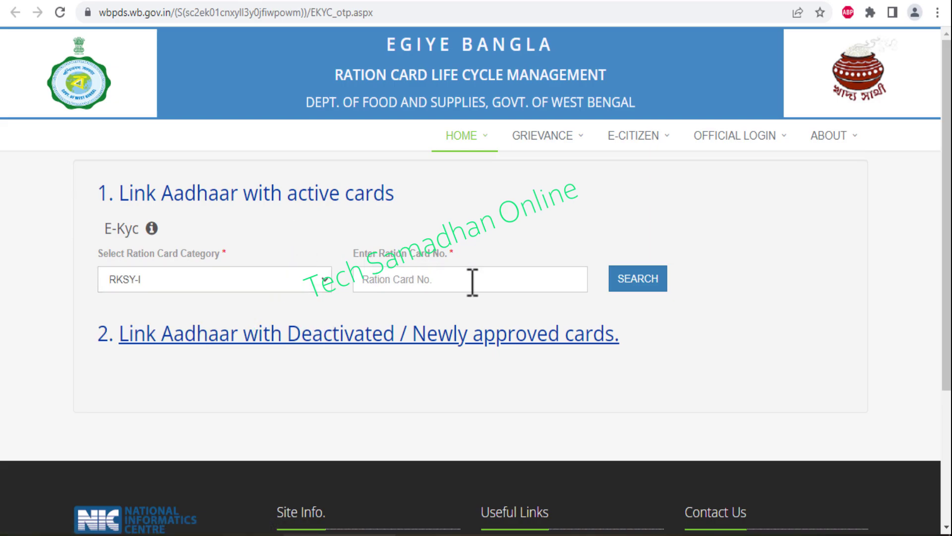
- Search for the RKSY-I ration card and review the member's name, family head, and Aadhaar linking status
click(639, 281)
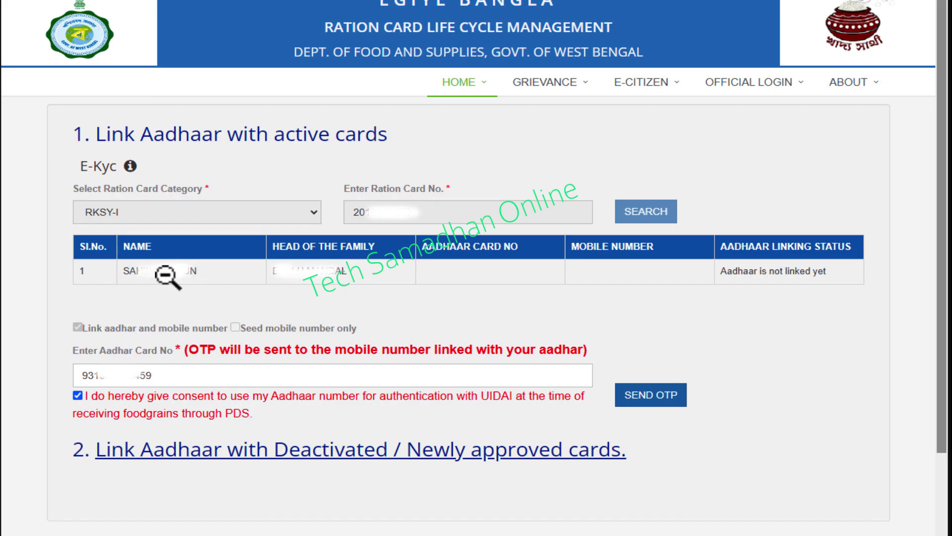
drag(118, 260, 214, 281)
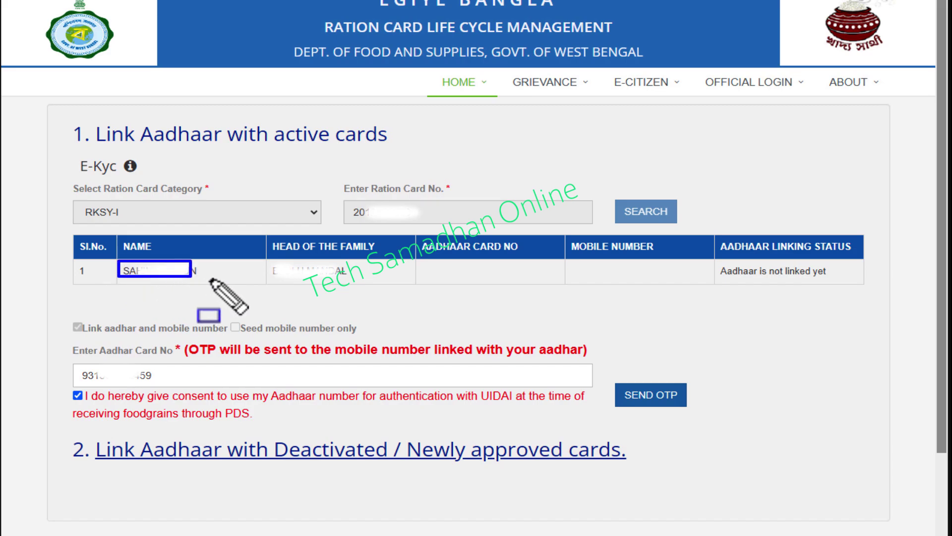
mouse_move(268, 260)
mouse_down()
mouse_move(319, 281)
mouse_move(362, 282)
mouse_up()
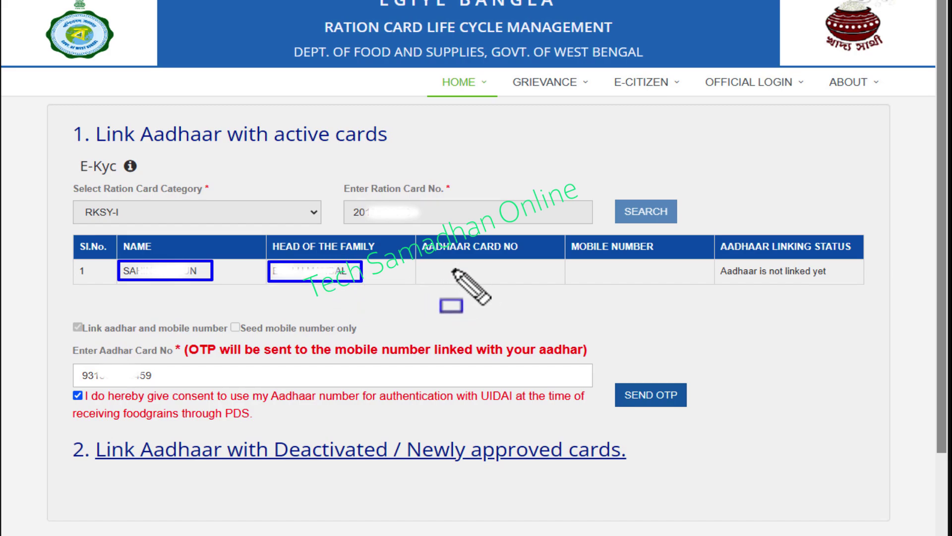
drag(435, 269, 493, 270)
drag(581, 272, 657, 272)
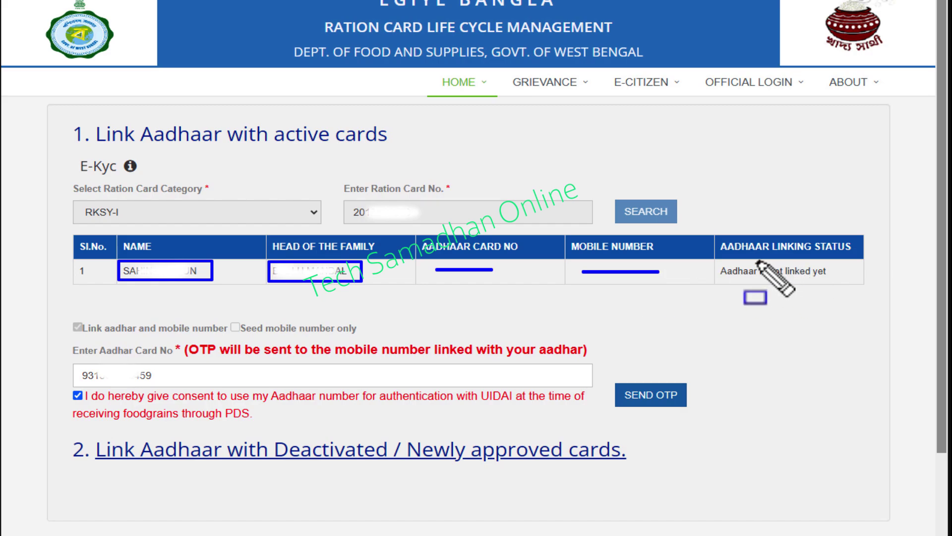
mouse_move(719, 262)
mouse_down()
mouse_move(769, 278)
mouse_move(839, 278)
mouse_up()
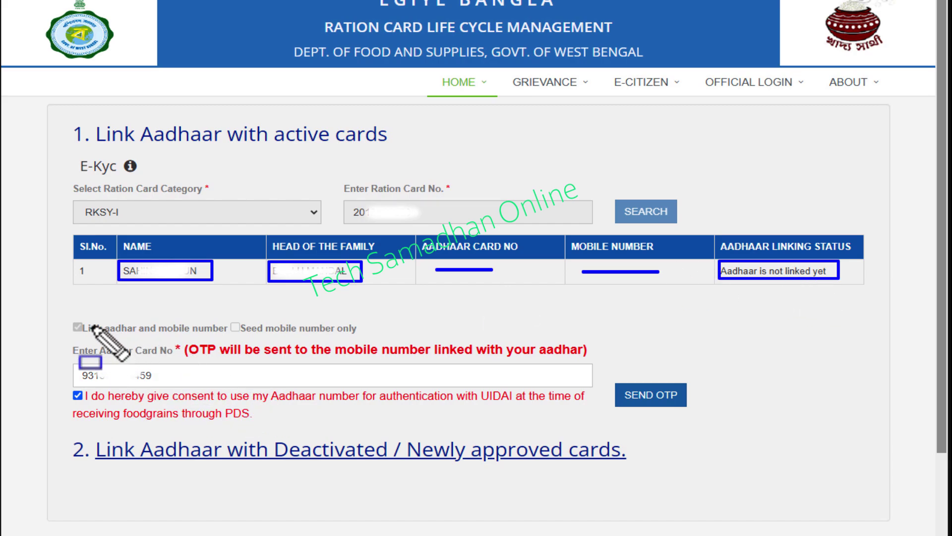
- Examine the options for linking Aadhaar and mobile number together or seeding the mobile number only
mouse_move(65, 314)
mouse_down()
mouse_move(127, 334)
mouse_move(366, 342)
mouse_up()
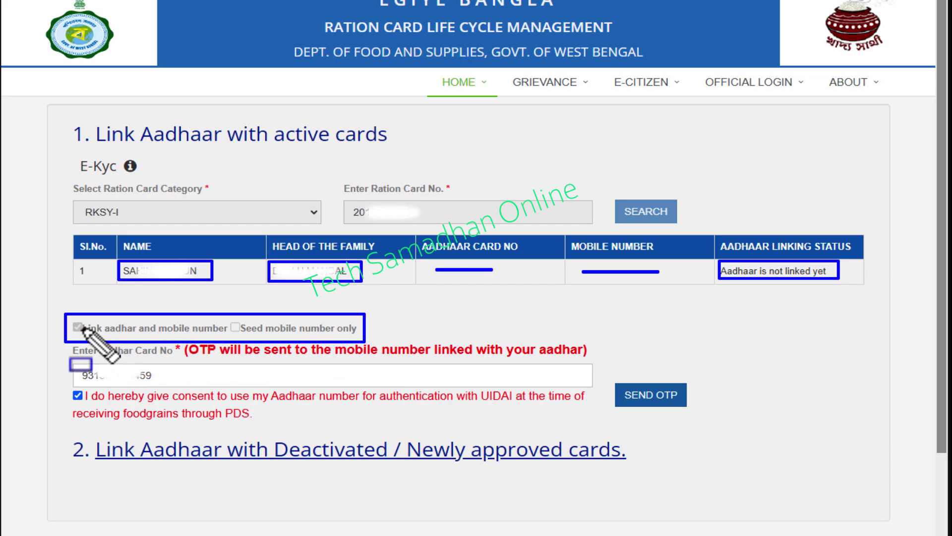
drag(67, 319, 97, 339)
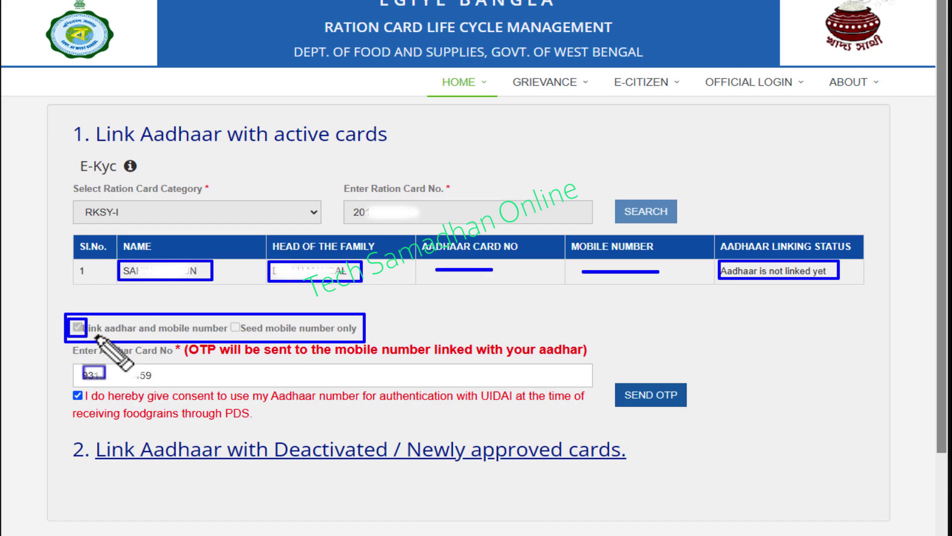
key(Escape)
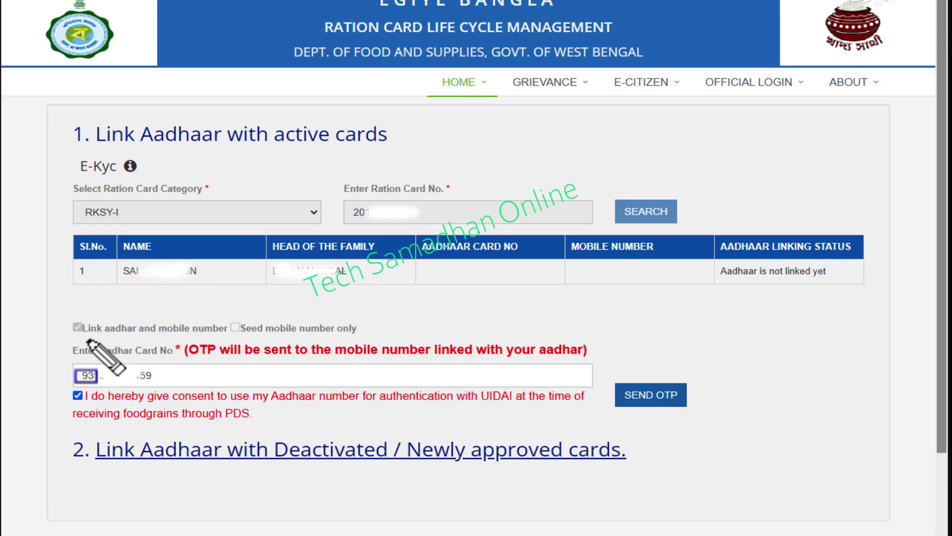
drag(87, 339, 224, 340)
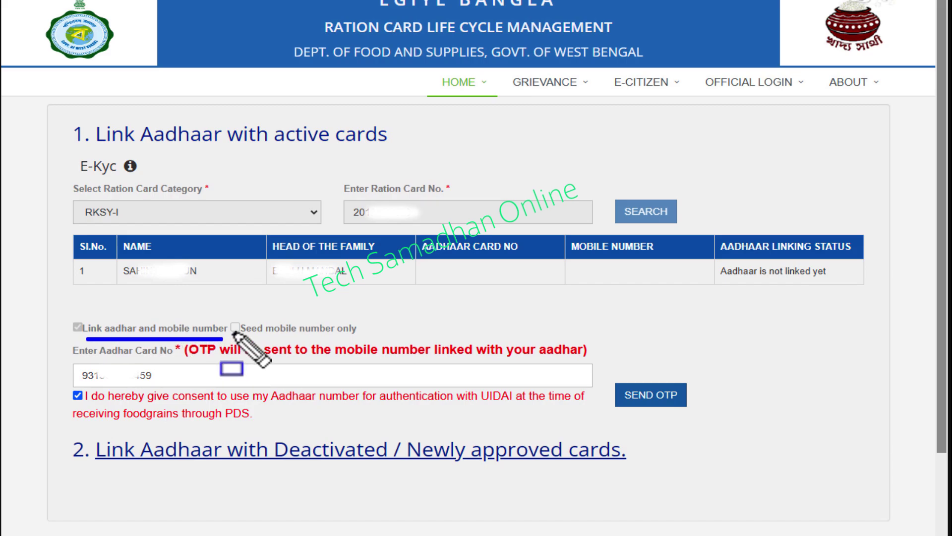
mouse_move(227, 317)
mouse_down()
mouse_move(263, 336)
mouse_move(376, 343)
mouse_up()
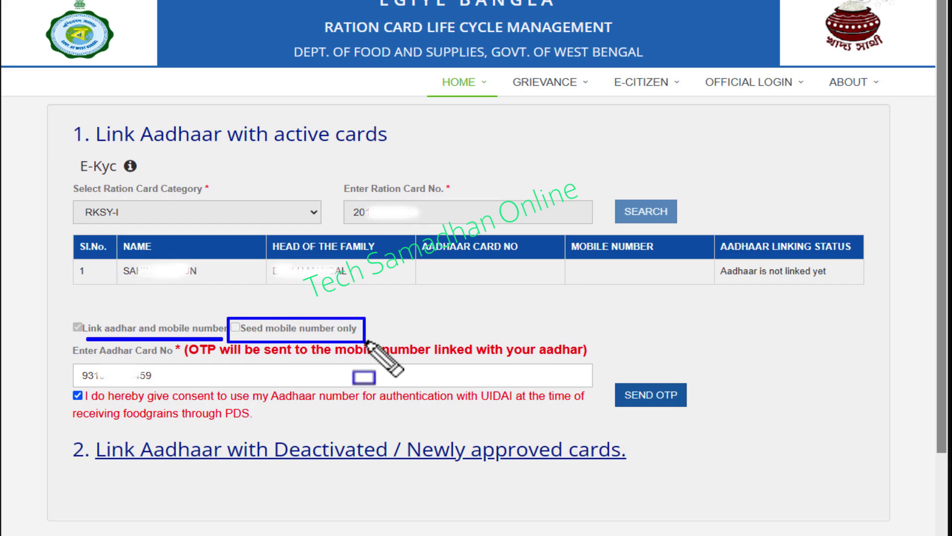
click(236, 329)
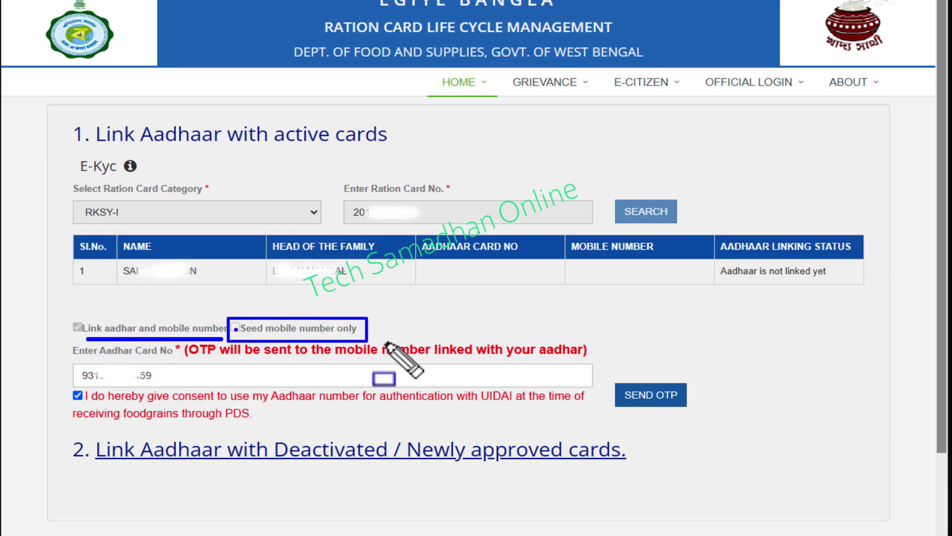
key(Escape)
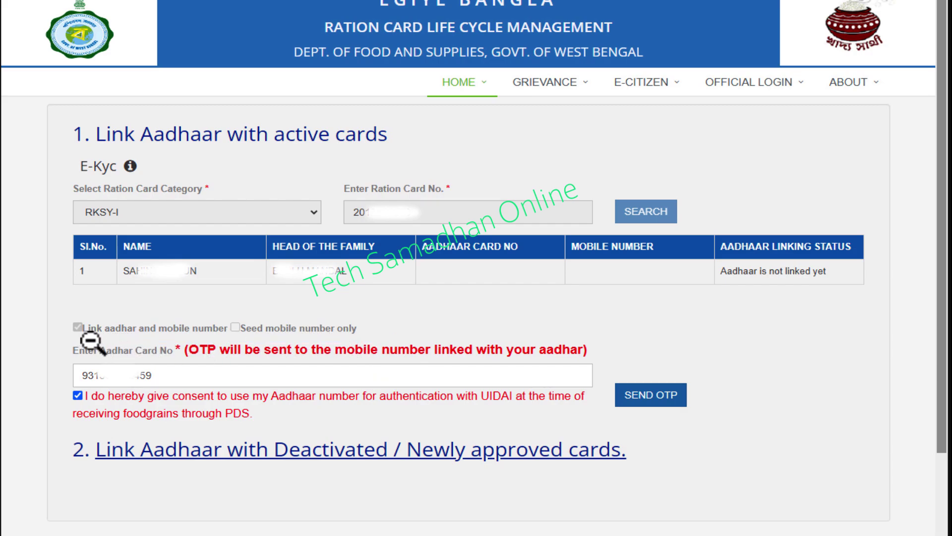
- Check the entered Aadhaar number and the UIDAI consent, and send the OTP to the Aadhaar-linked mobile number
drag(70, 362, 93, 374)
mouse_move(62, 317)
mouse_down()
mouse_move(104, 376)
mouse_move(179, 384)
mouse_up()
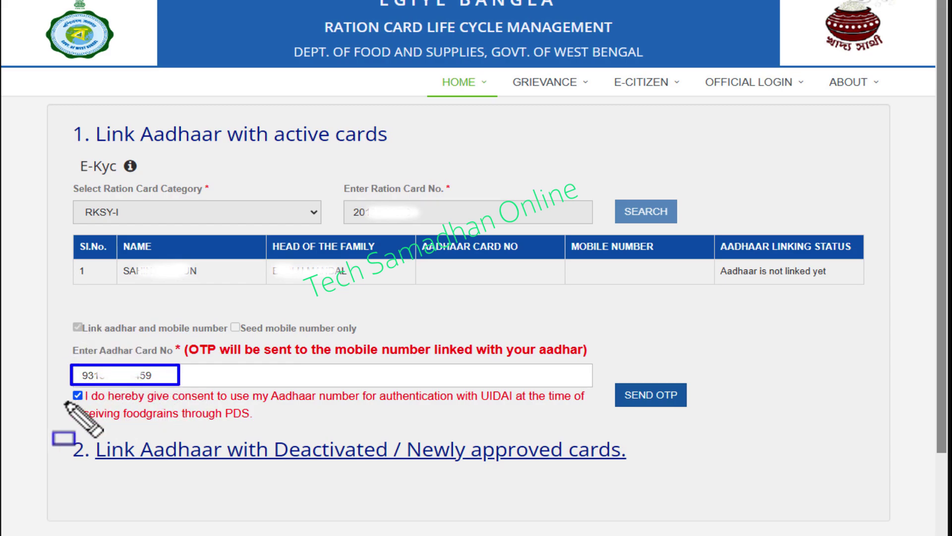
drag(63, 386, 87, 404)
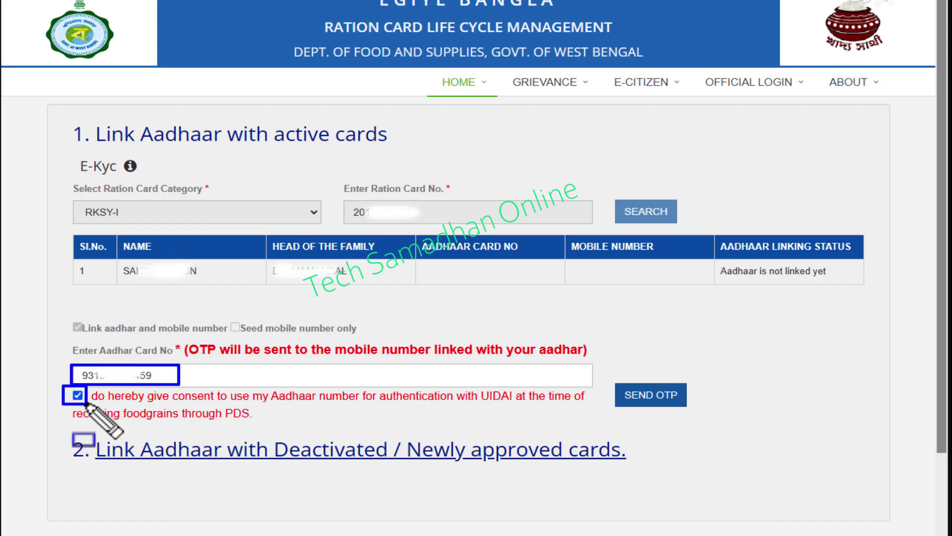
mouse_move(609, 379)
mouse_down()
mouse_move(639, 412)
mouse_move(694, 411)
mouse_up()
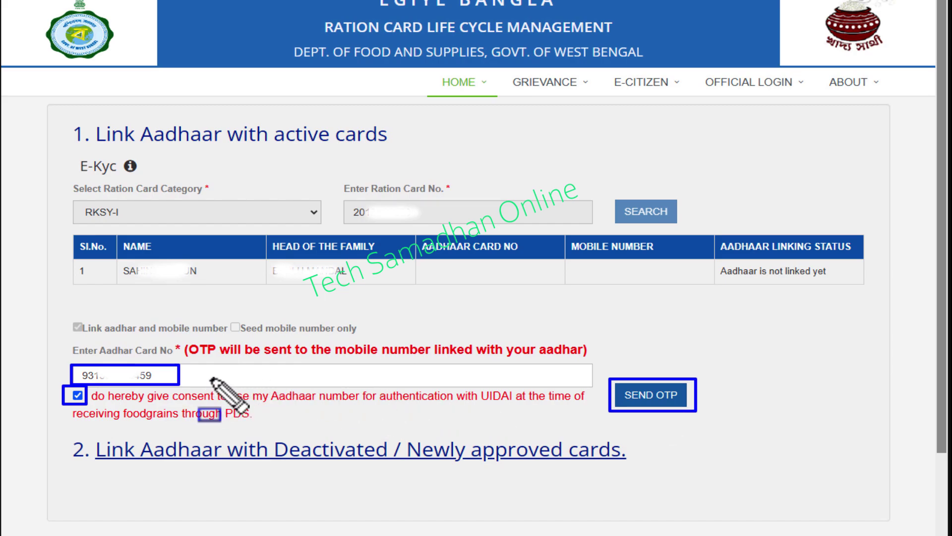
drag(197, 378, 266, 378)
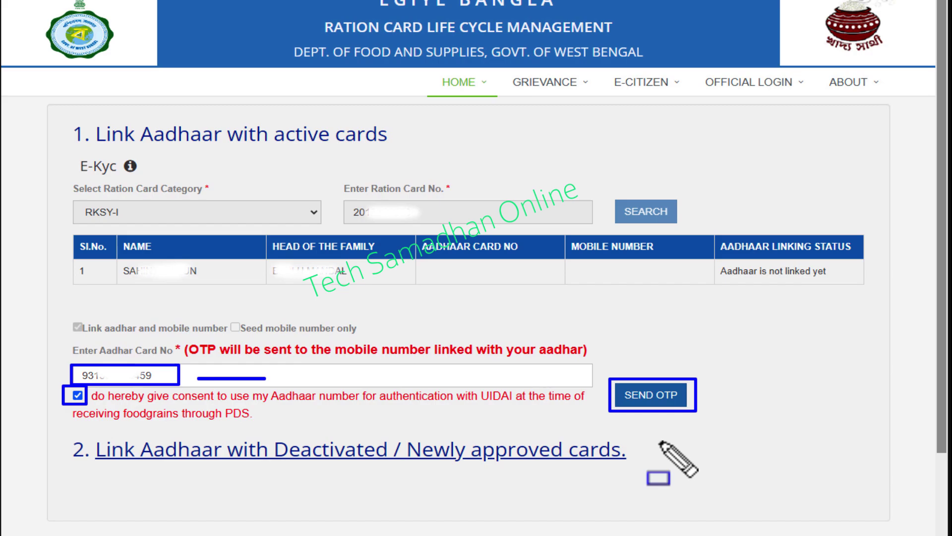
key(e)
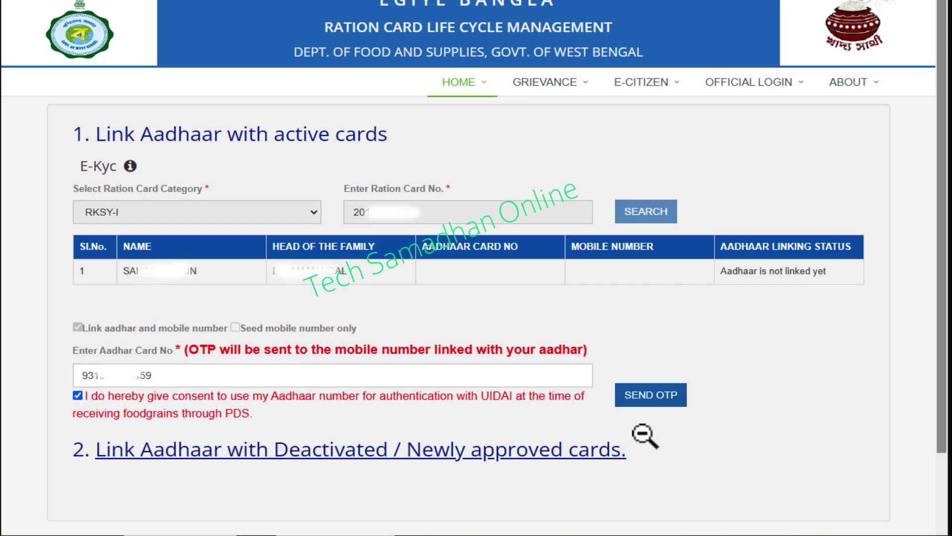
mouse_move(606, 373)
mouse_down()
mouse_move(718, 429)
mouse_move(701, 417)
mouse_up()
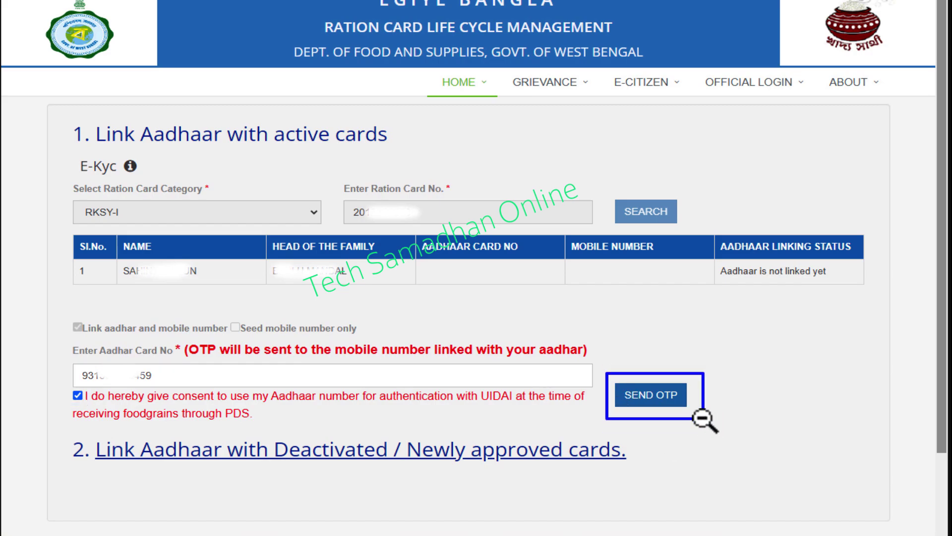
key(e)
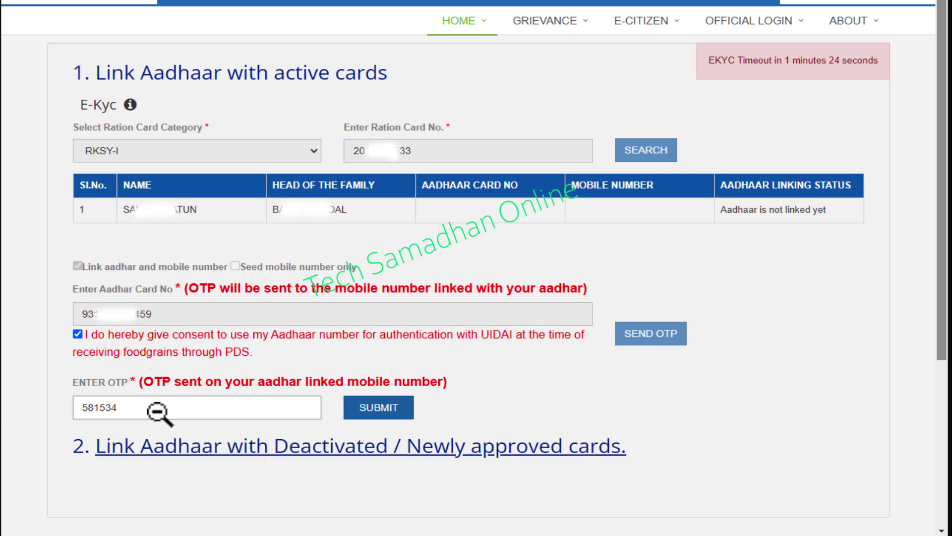
- Check the entered Aadhaar OTP and submit it for e-KYC
drag(74, 399, 123, 415)
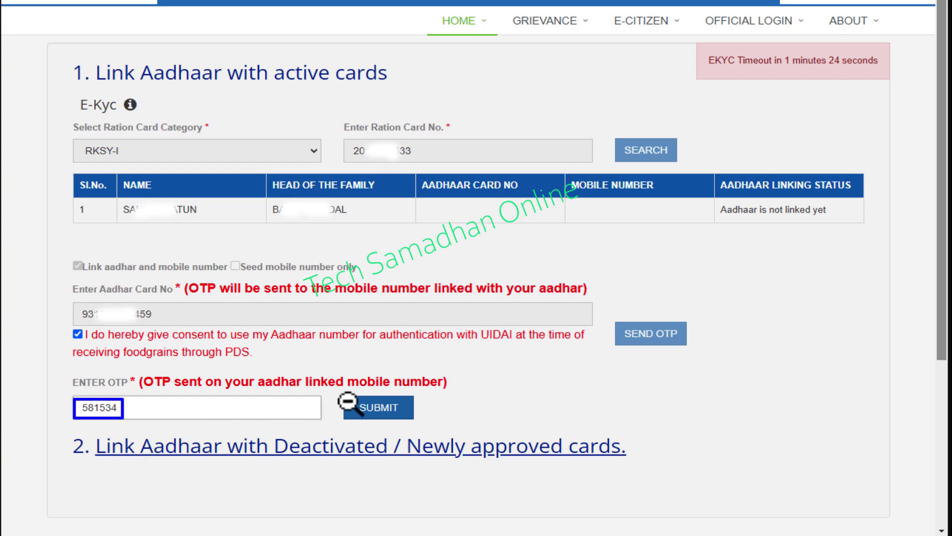
mouse_move(334, 392)
mouse_down()
mouse_move(360, 412)
mouse_move(426, 425)
mouse_up()
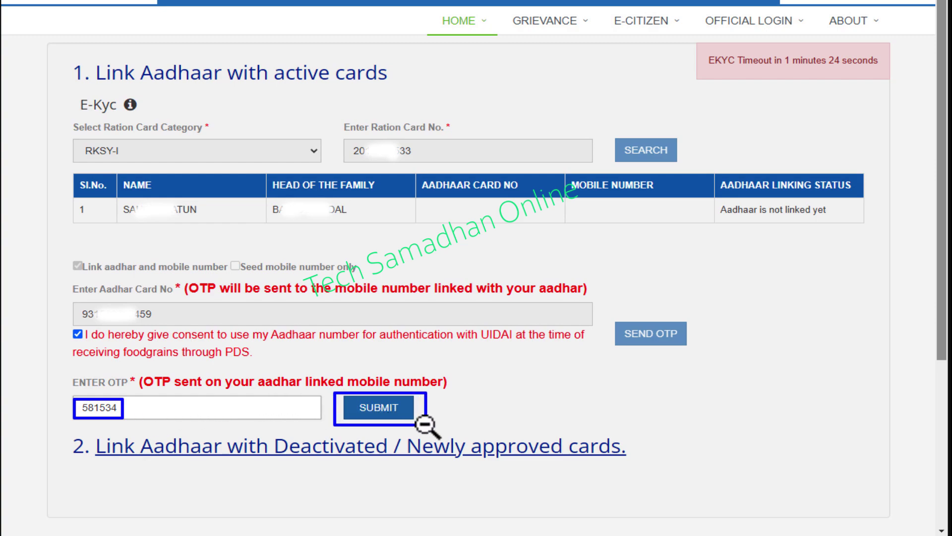
click(379, 405)
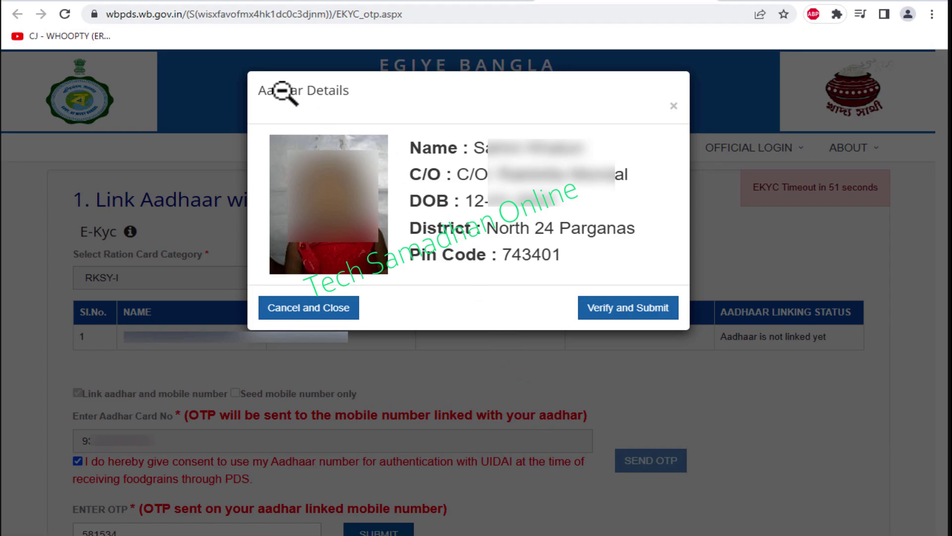
- Review the cardholder's name, guardian and date of birth in the Aadhaar details, and verify and submit them
drag(257, 80, 360, 102)
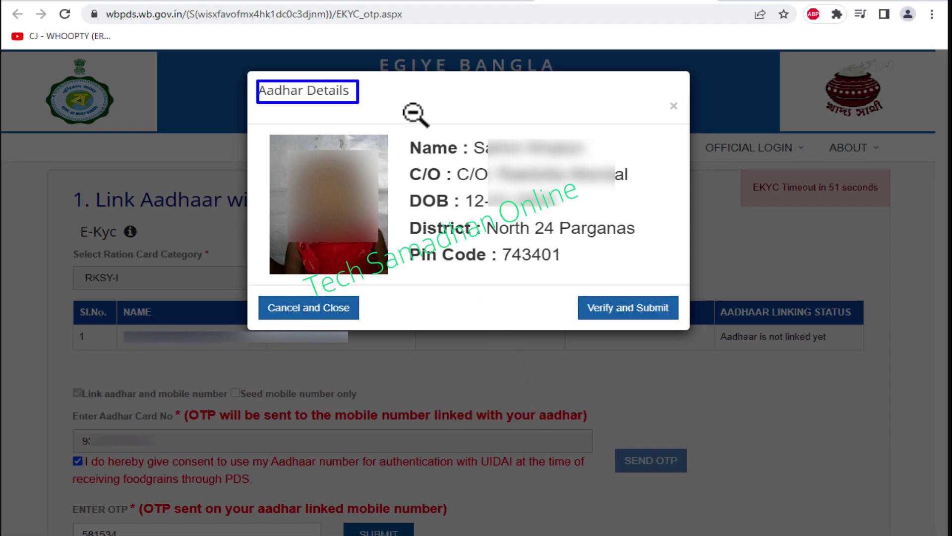
mouse_move(468, 132)
mouse_down()
mouse_move(525, 198)
mouse_move(608, 189)
mouse_move(627, 192)
mouse_move(634, 208)
mouse_up()
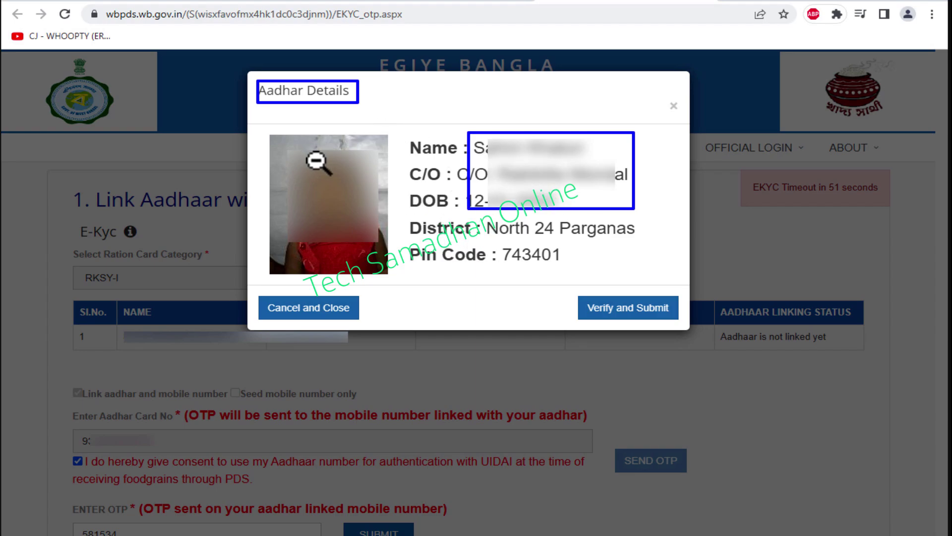
drag(581, 293, 676, 321)
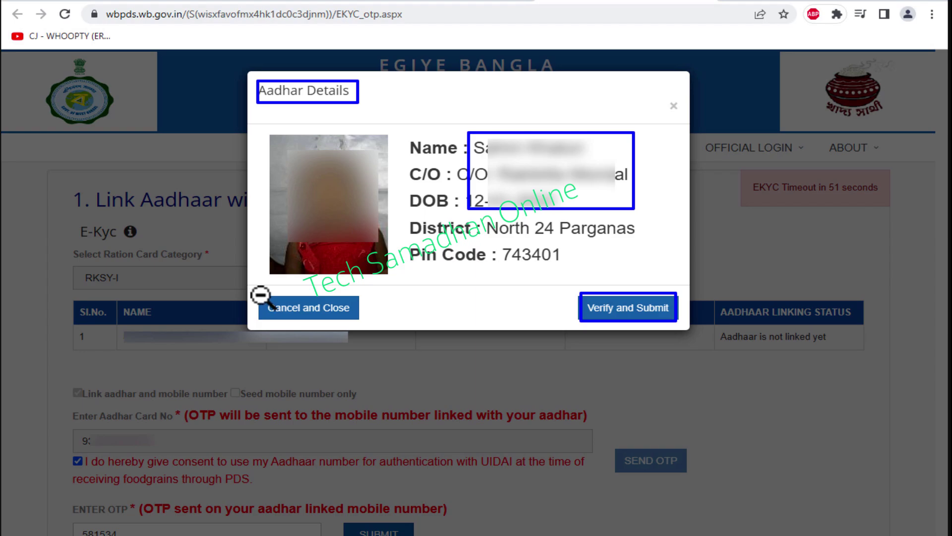
drag(259, 293, 353, 316)
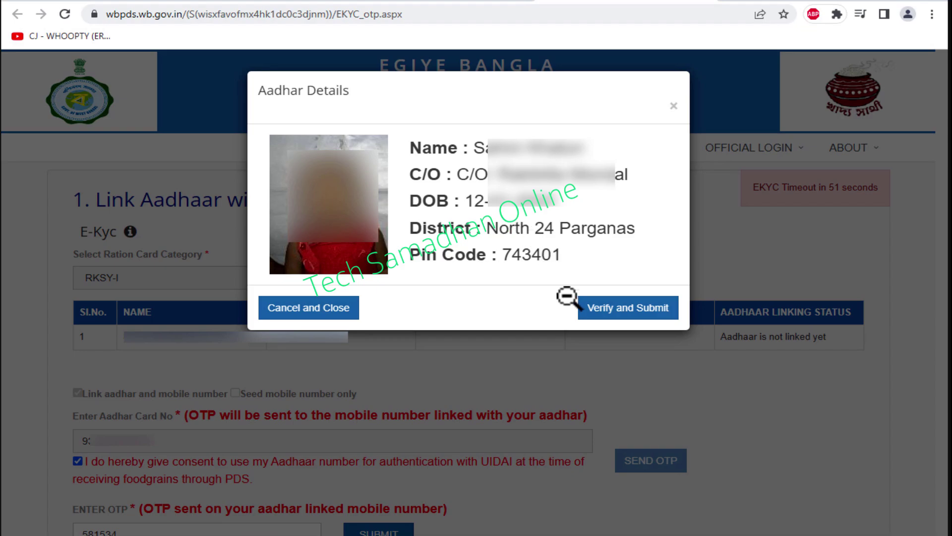
click(675, 317)
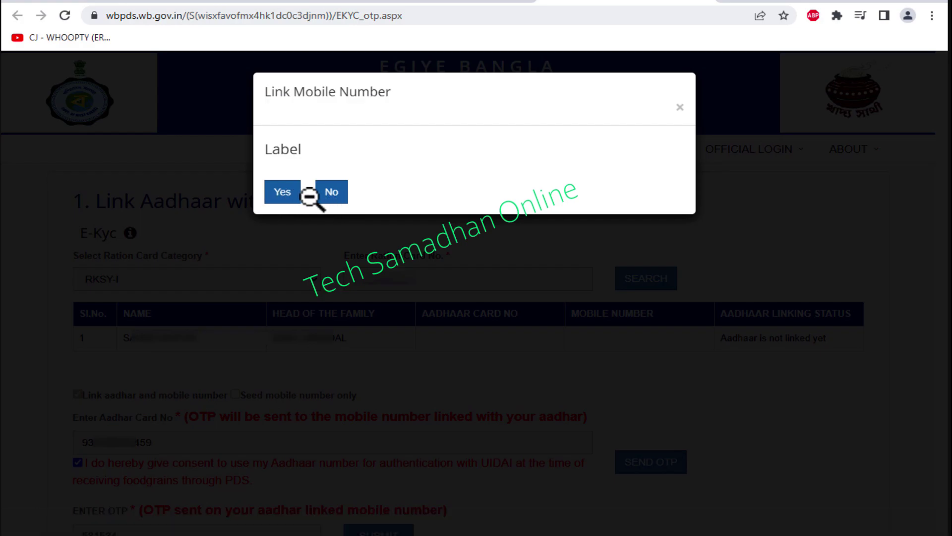
- Agree to link a mobile number and send an OTP to the cardholder's mobile number
click(283, 191)
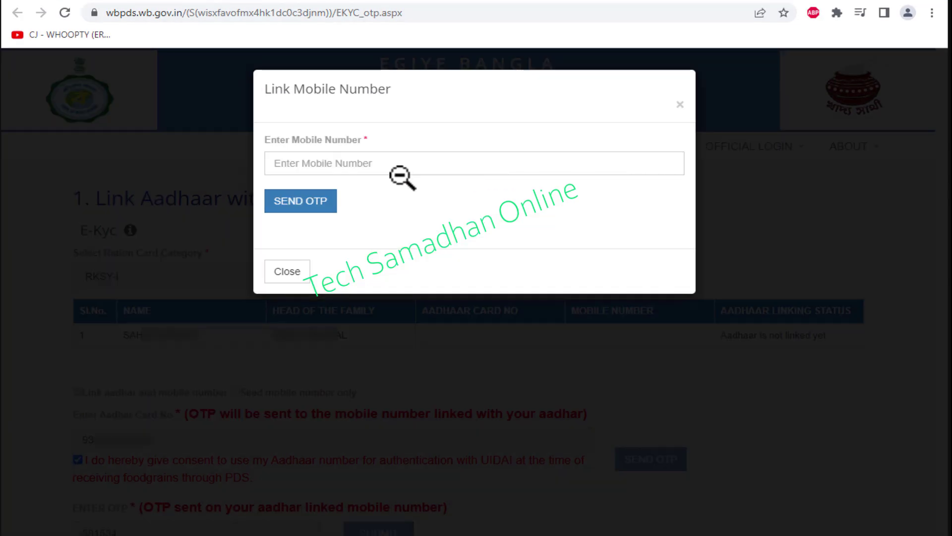
drag(265, 149, 404, 175)
drag(279, 163, 369, 164)
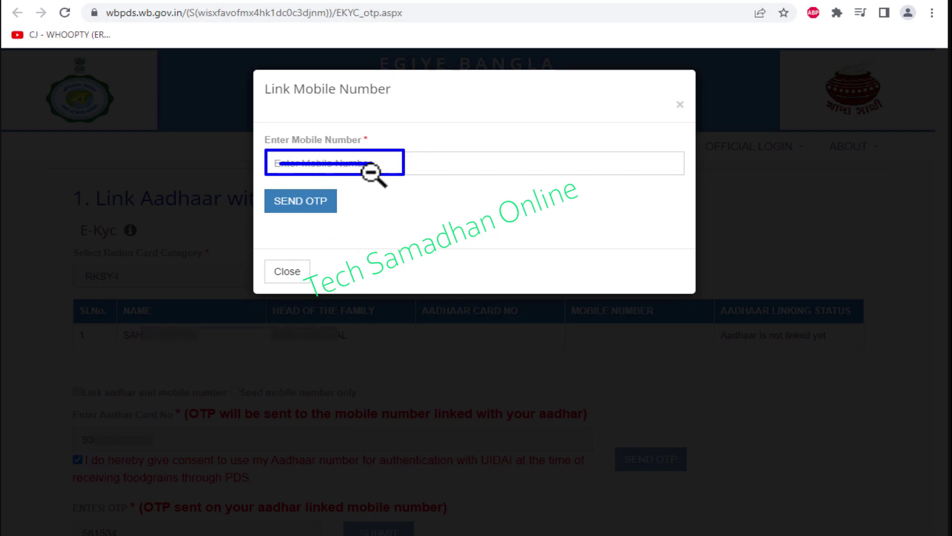
drag(264, 183, 342, 219)
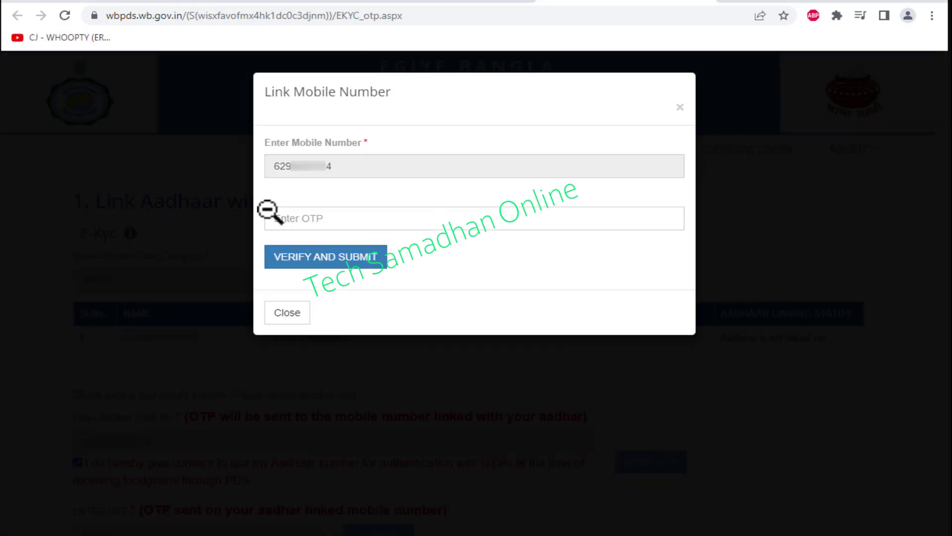
- Enter the OTP received on the mobile number, and verify and submit it to link the number
drag(267, 209, 354, 230)
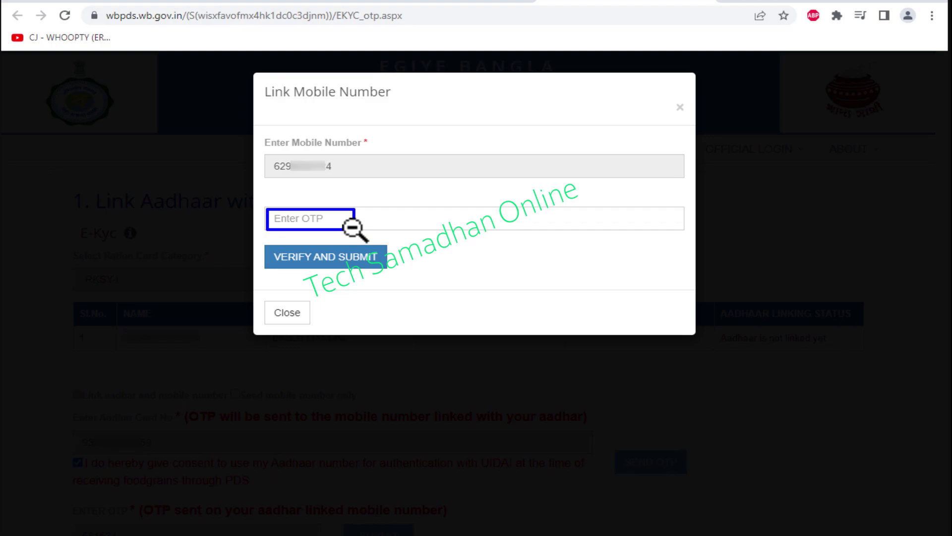
mouse_move(265, 157)
mouse_down()
mouse_move(325, 179)
mouse_move(356, 178)
mouse_up()
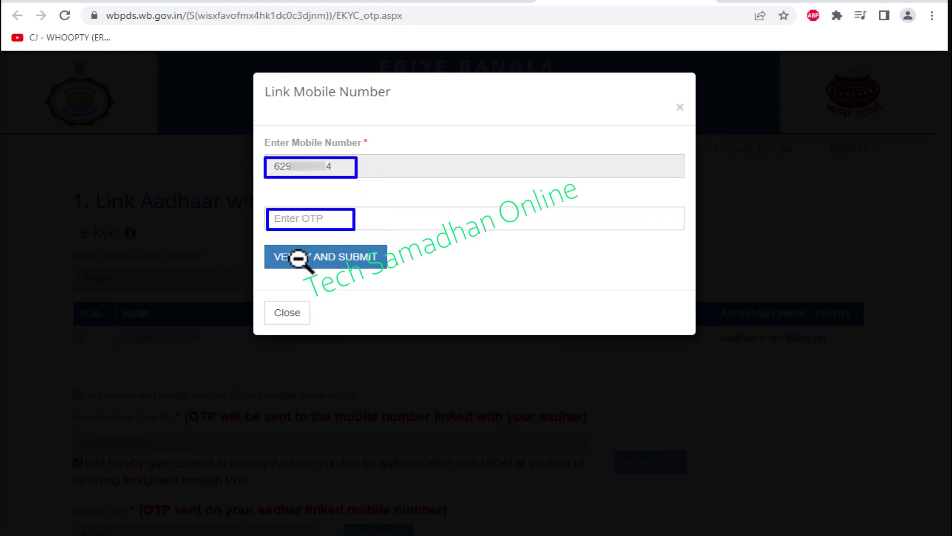
drag(290, 218, 329, 219)
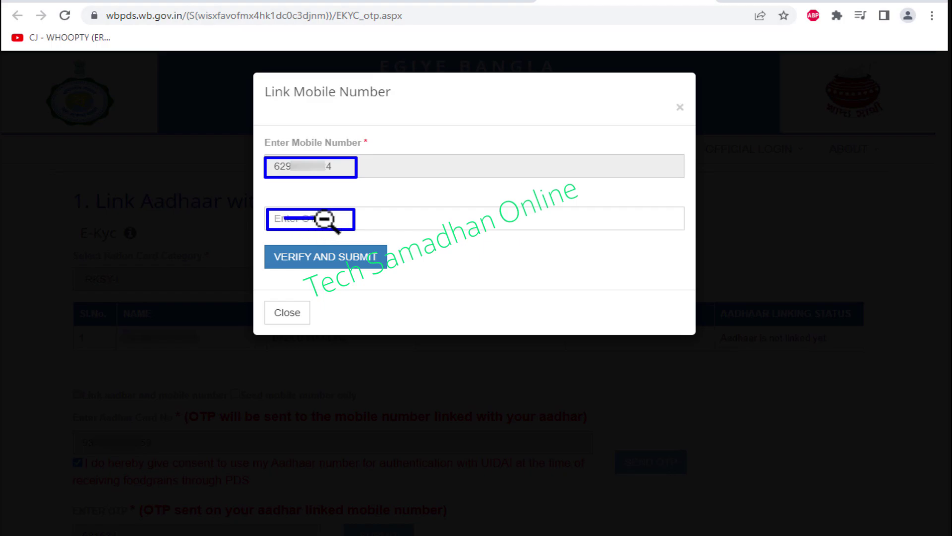
mouse_move(267, 245)
mouse_down()
mouse_move(340, 269)
mouse_move(390, 272)
mouse_up()
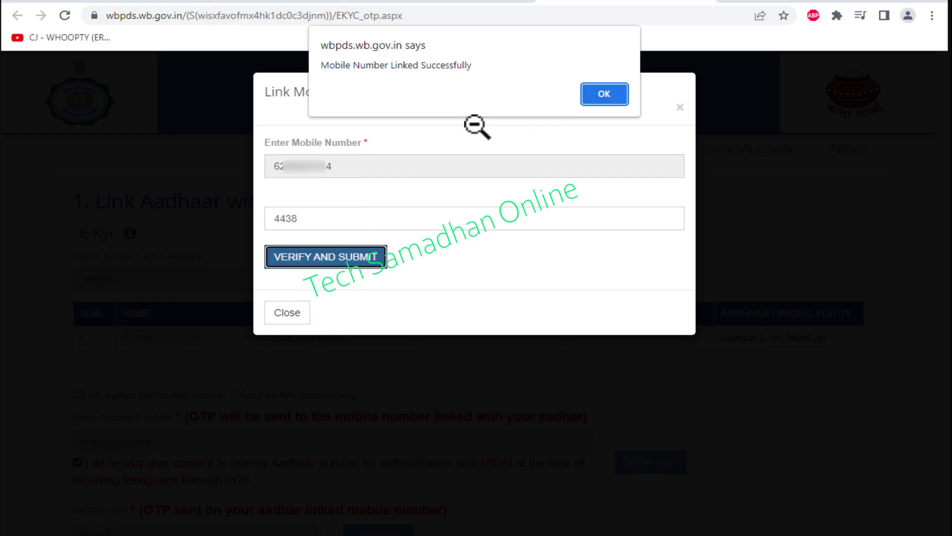
mouse_move(314, 55)
mouse_down()
mouse_move(397, 75)
mouse_move(480, 76)
mouse_up()
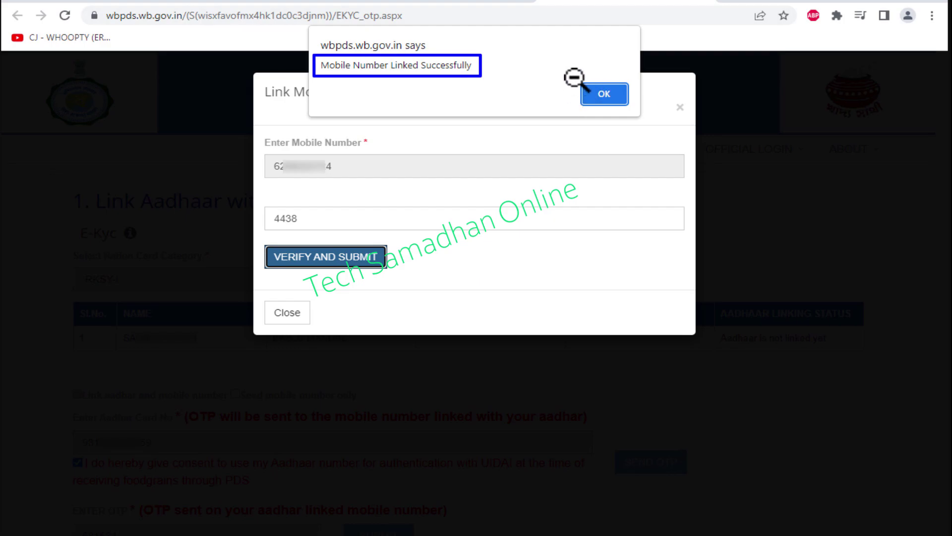
- Check the message about the mobile number linking request
drag(571, 76, 637, 116)
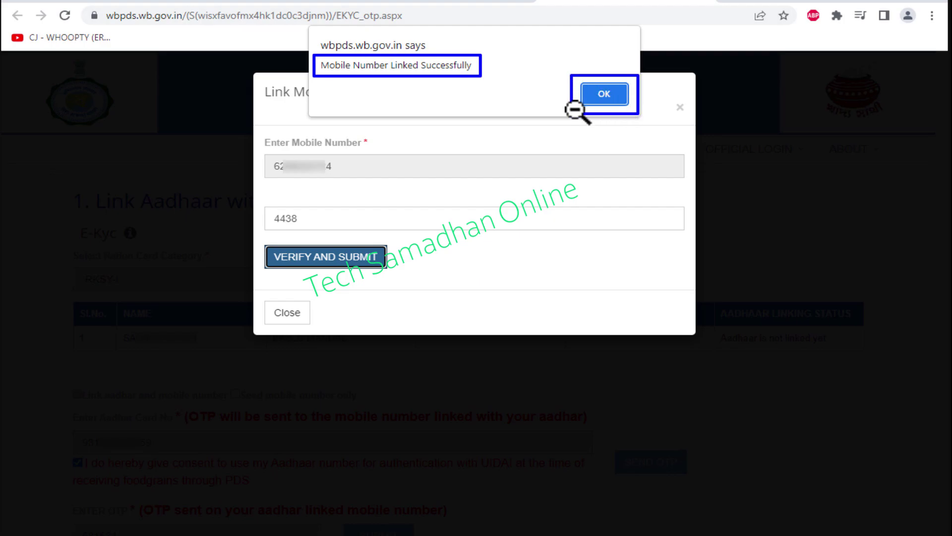
drag(586, 107, 648, 107)
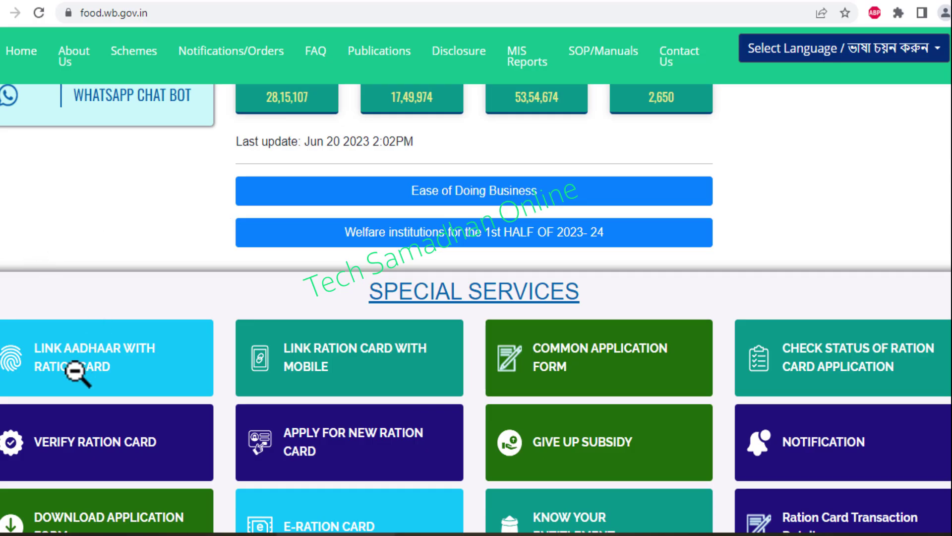
- Open the service for linking Aadhaar with a ration card, select the RKSY-I category, and go to the ration card number field
click(99, 366)
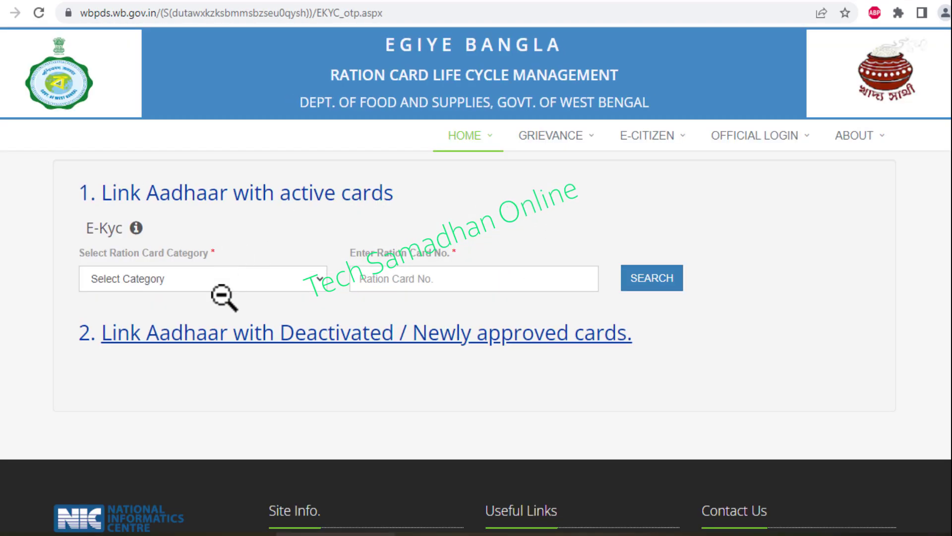
click(206, 282)
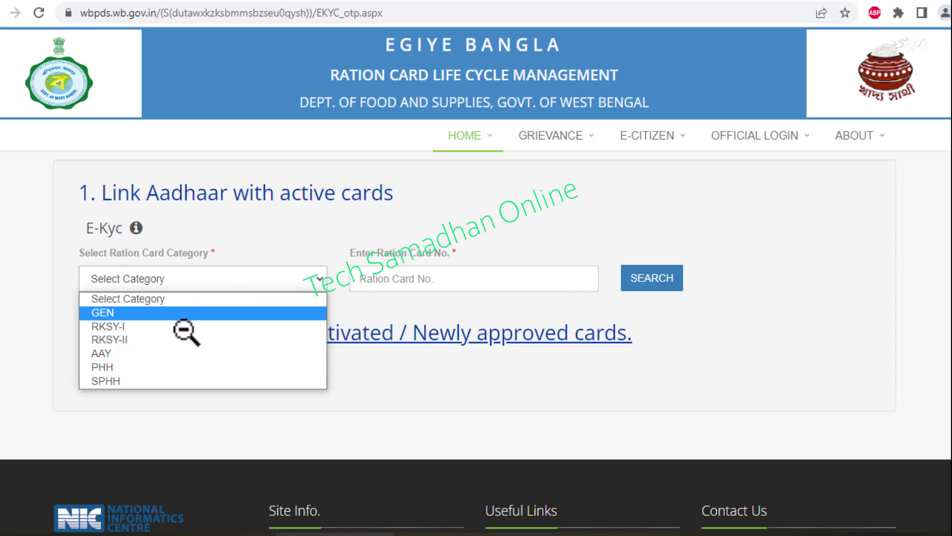
click(184, 327)
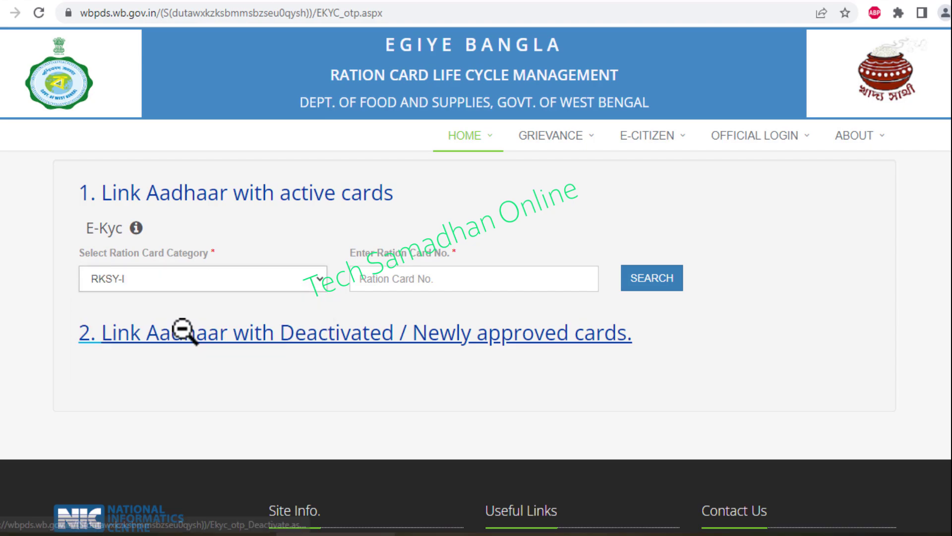
click(404, 274)
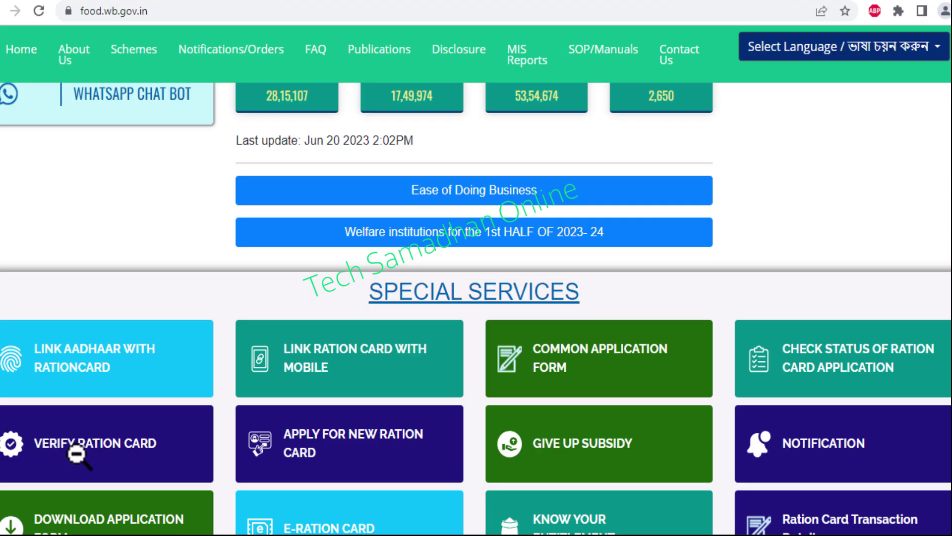
- Open ration card verification and search the card's status with its ration card number, category RKSY-I and the captcha code
click(98, 448)
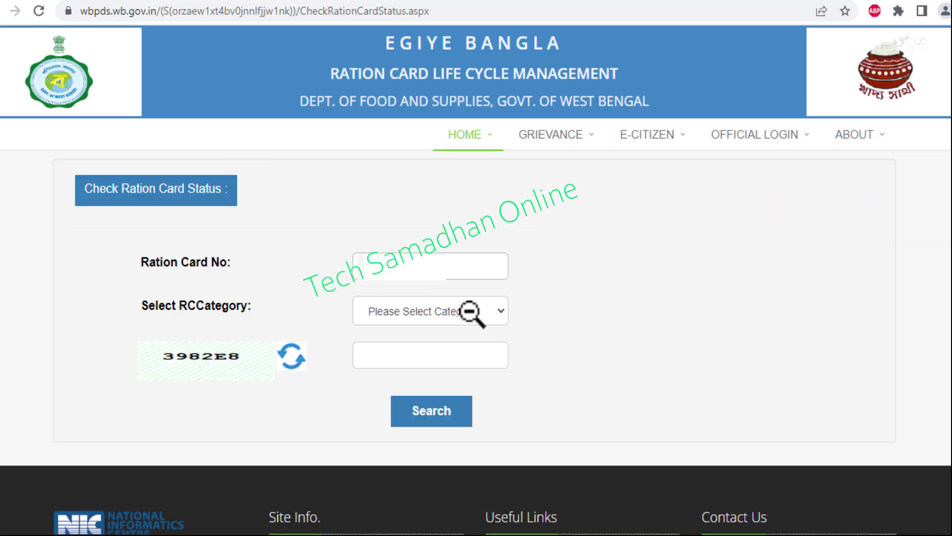
click(429, 313)
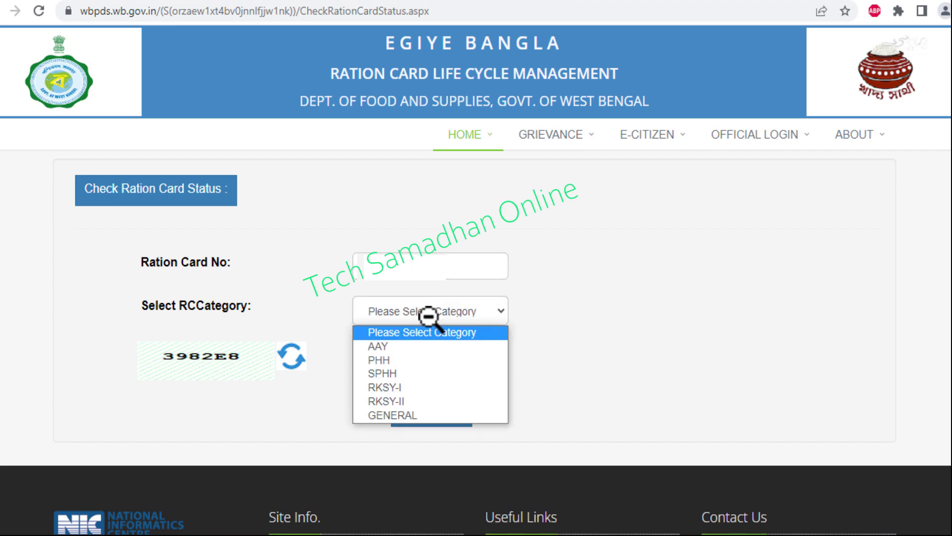
click(394, 388)
click(388, 263)
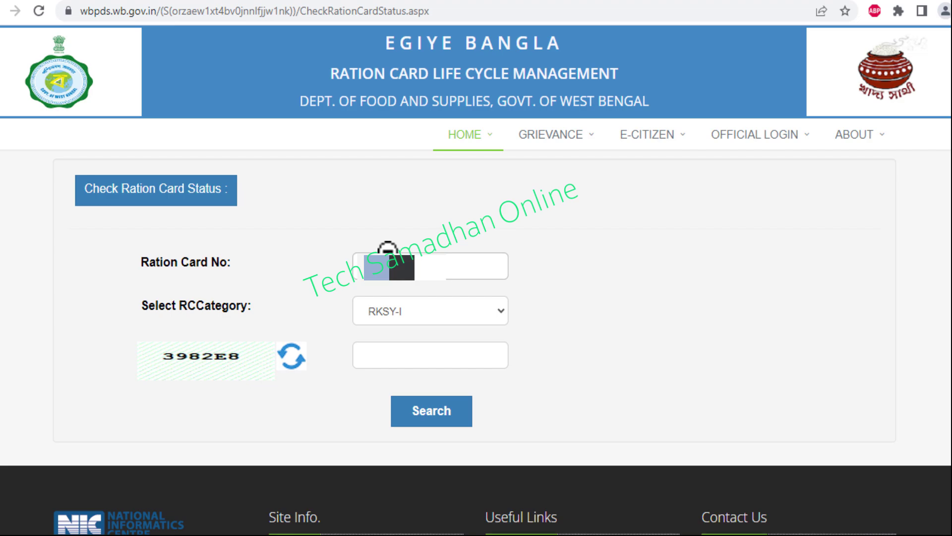
click(420, 355)
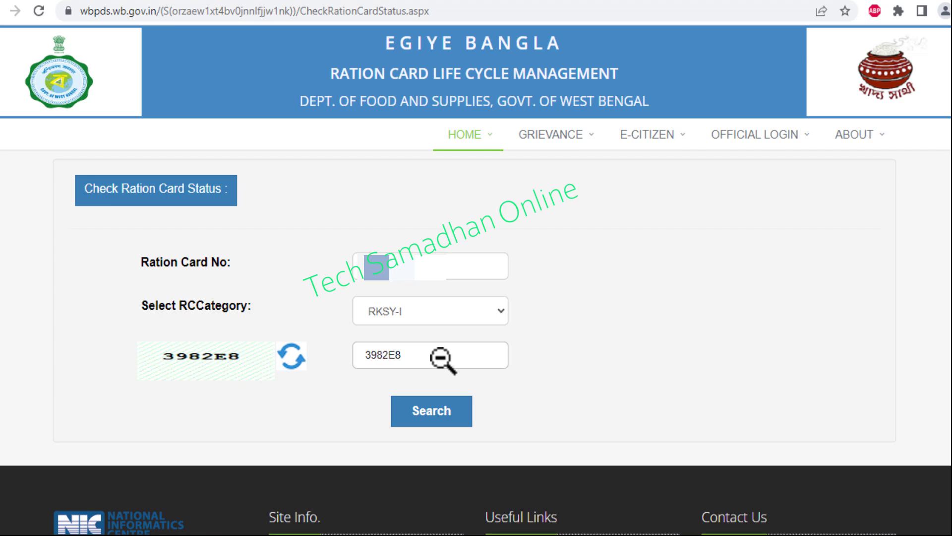
click(449, 410)
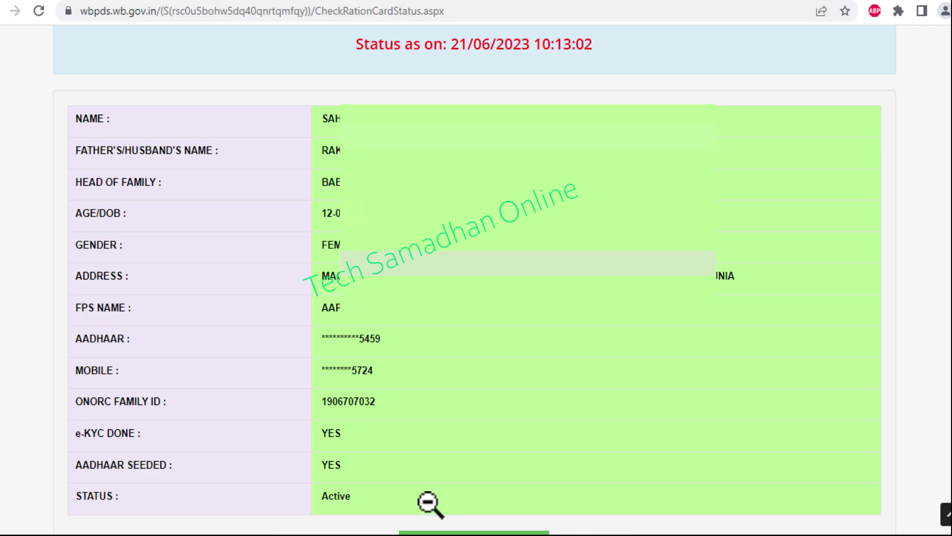
- Review the ration card's details, including its status, linked Aadhaar and mobile, e-KYC and Aadhaar seeding
drag(314, 486, 438, 510)
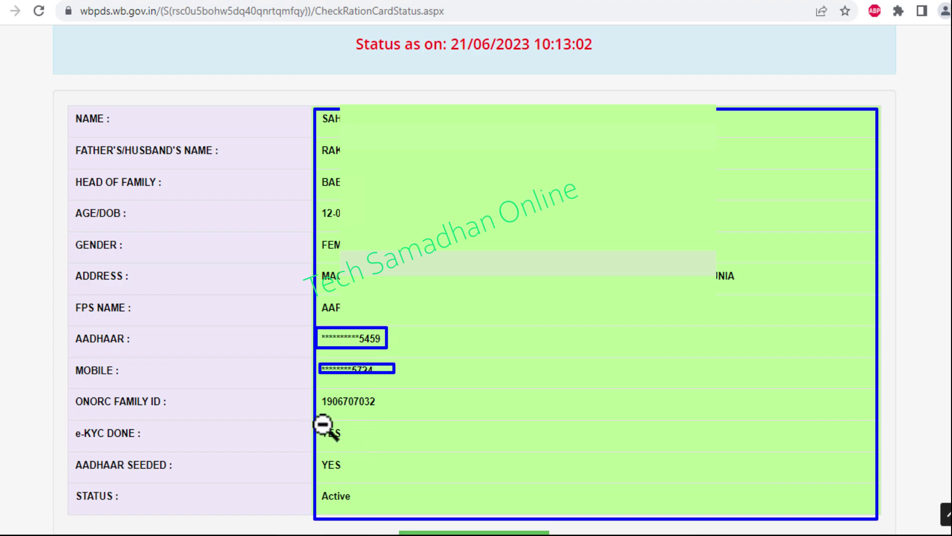
drag(314, 453, 348, 474)
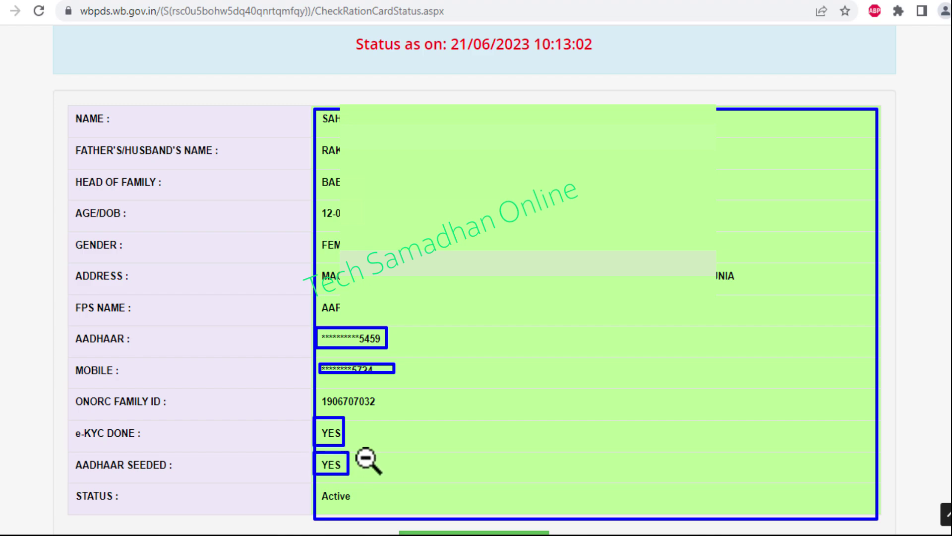
key(Escape)
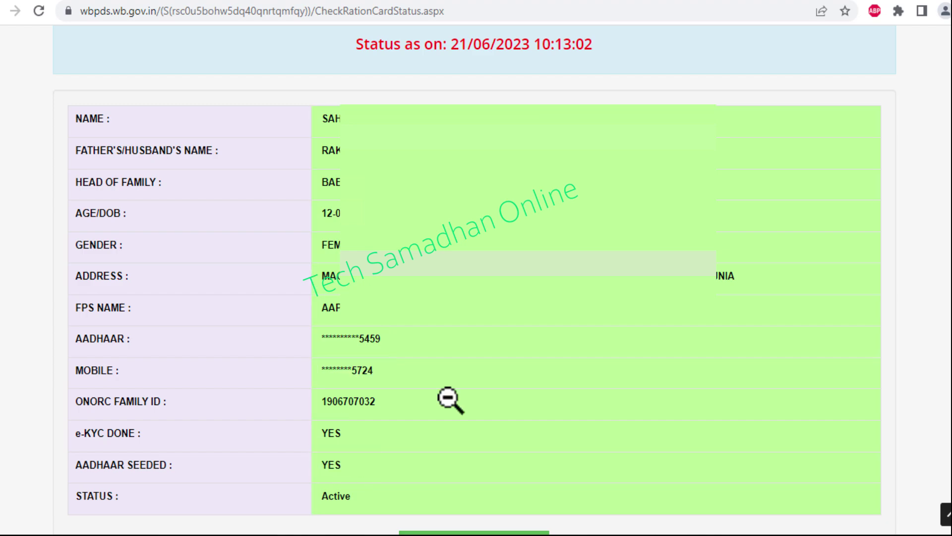